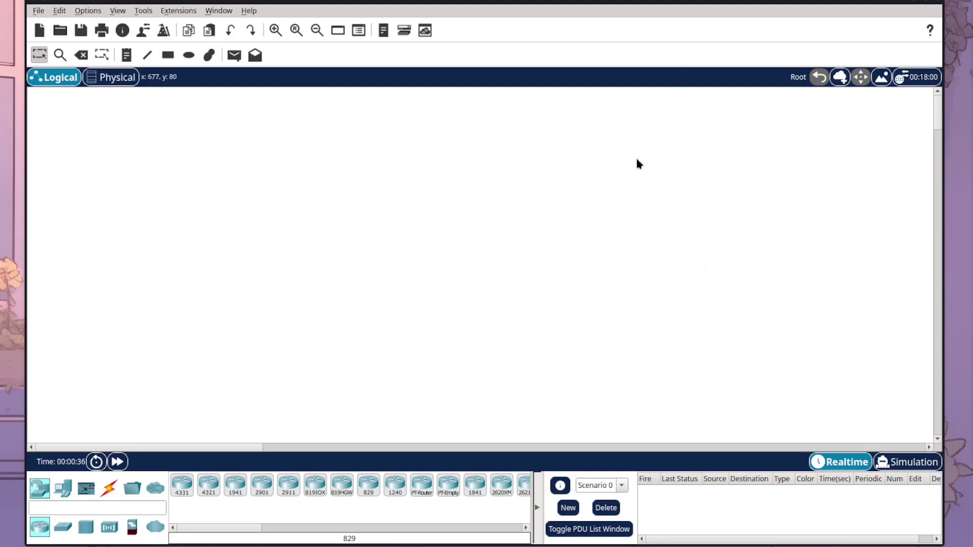
Step: Place two generic PC-PT computers, PC0 and PC1, side by side on the workspace
left_click(65, 494)
left_click(181, 485)
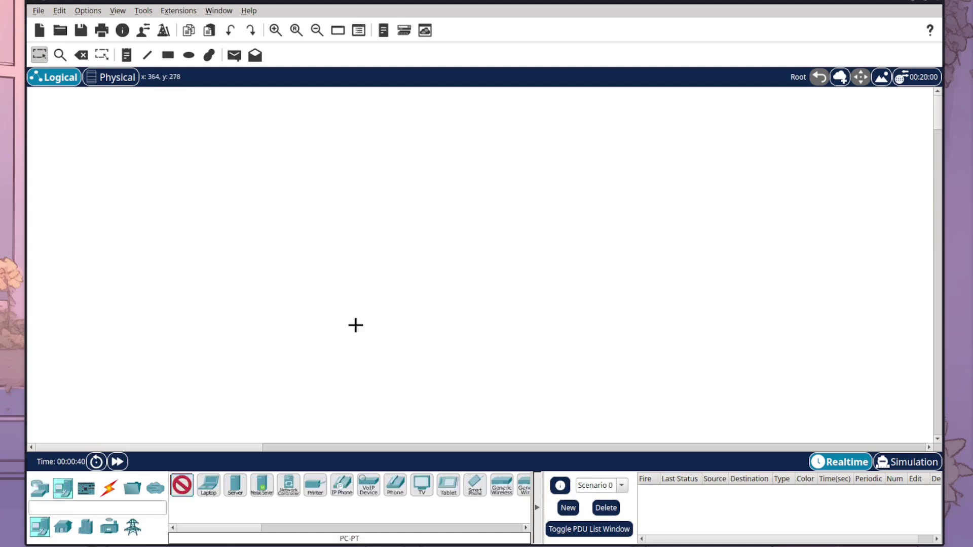
left_click(327, 279)
left_click(181, 486)
left_click(542, 287)
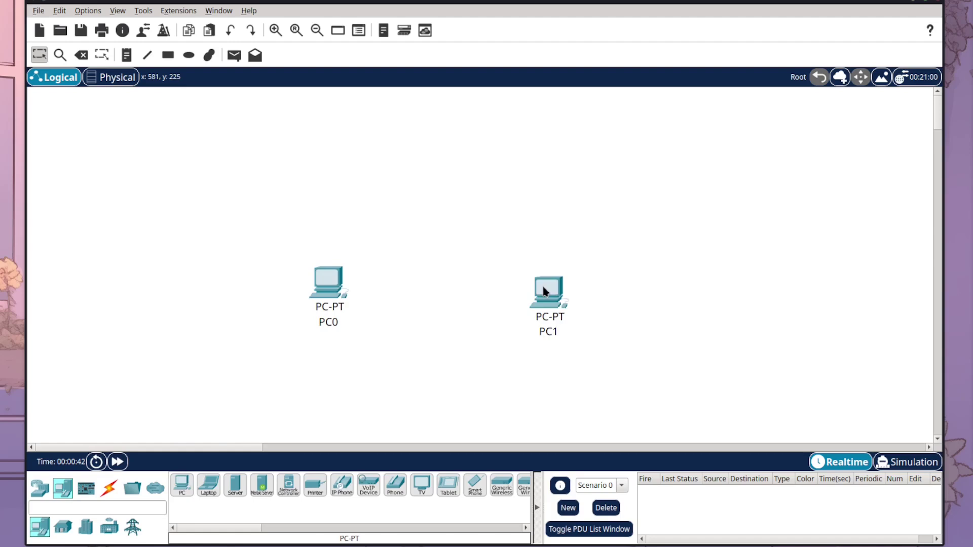
left_click_drag(560, 282, 582, 272)
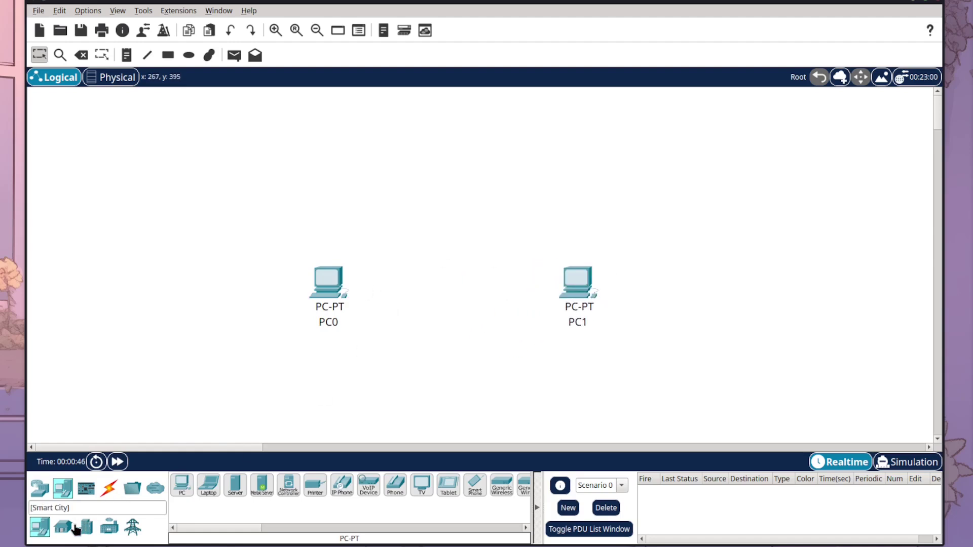
Step: Place a 2960 switch, Switch0, centred above and between the two PCs
left_click(36, 487)
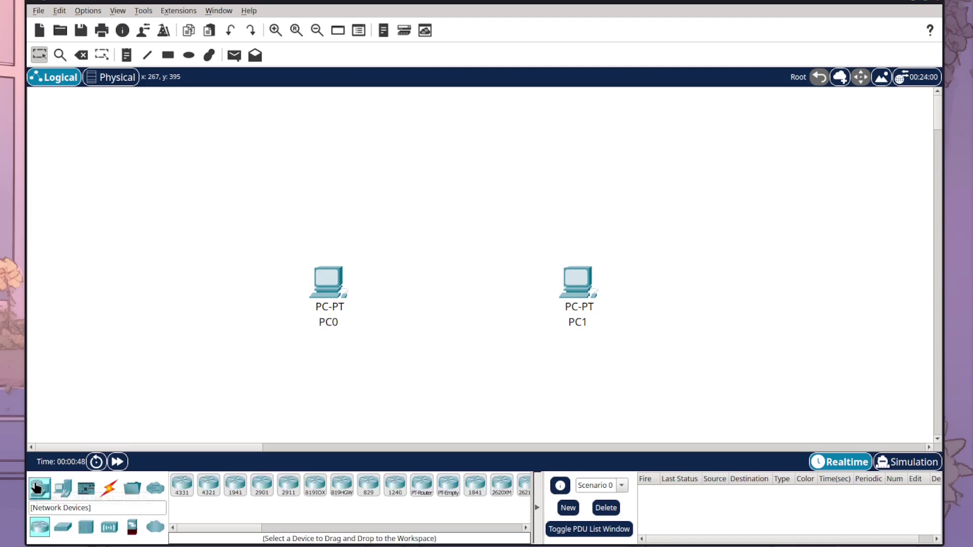
left_click(63, 526)
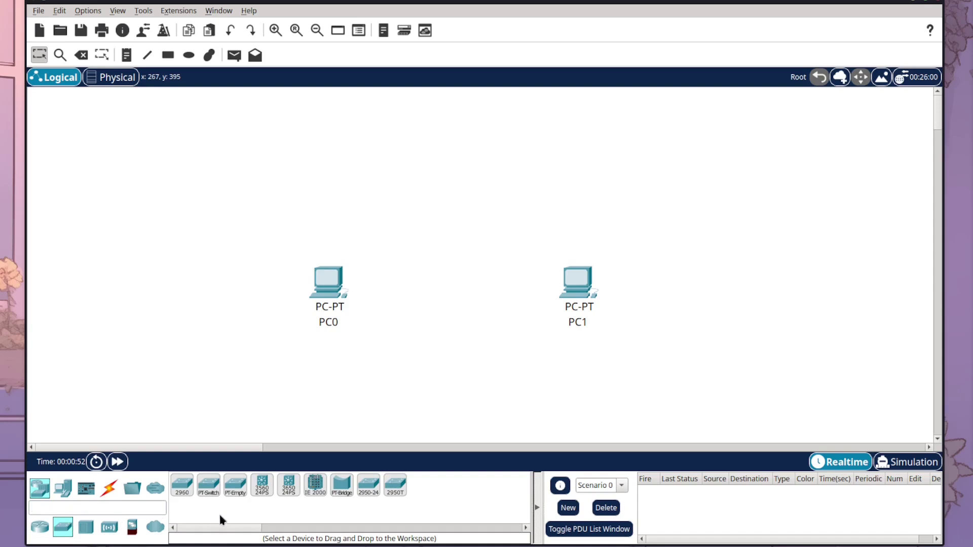
left_click(184, 487)
left_click(463, 190)
mouse_move(462, 191)
left_mouse_down()
mouse_move(443, 171)
mouse_move(455, 189)
left_mouse_up()
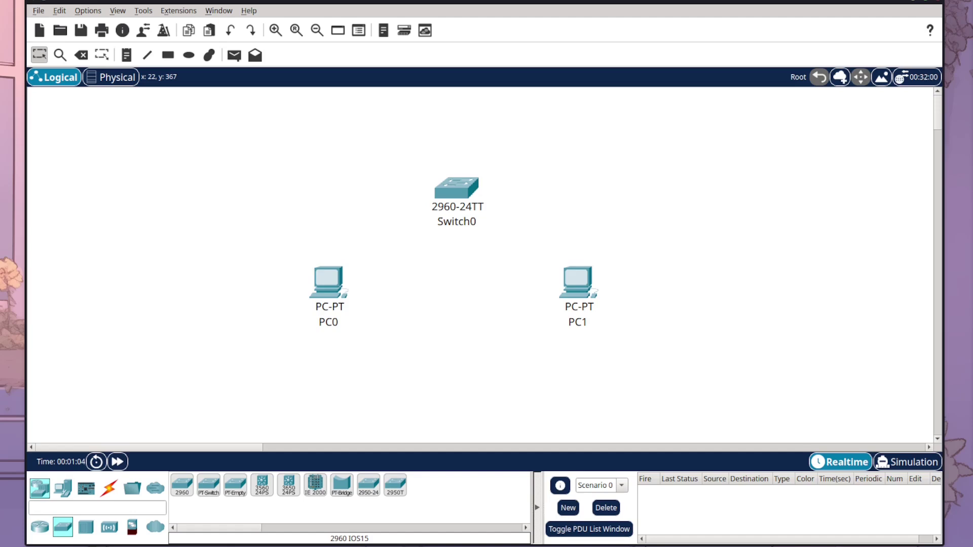
Step: Zoom in and adjust the view to frame the three-device topology
left_click(276, 35)
scroll(167, 446, "right", 3)
left_click_drag(167, 446, 181, 447)
scroll(391, 269, "down", 3)
scroll(380, 283, "up", 3)
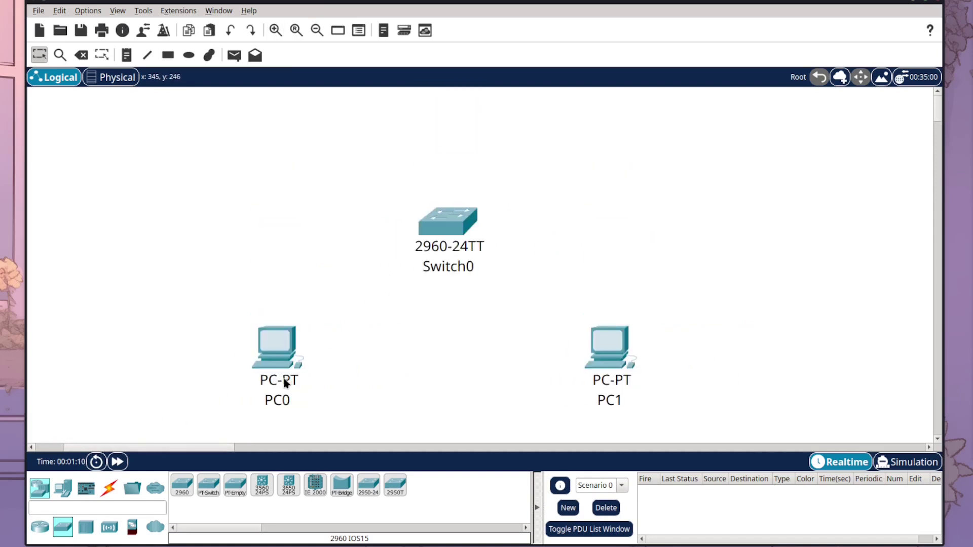
scroll(267, 395, "down", 2)
mouse_move(191, 449)
left_mouse_down()
mouse_move(178, 451)
mouse_move(189, 451)
left_mouse_up()
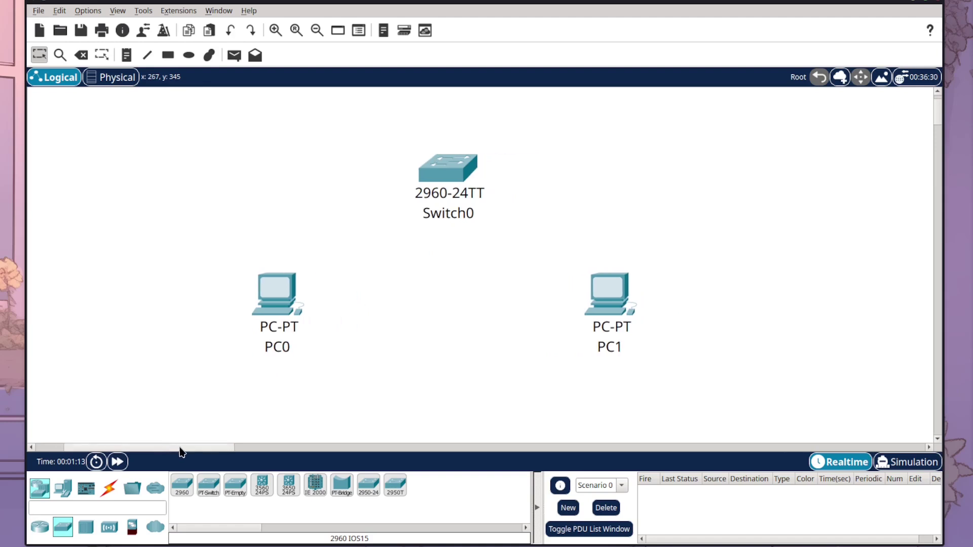
Step: Connect PC0 FastEthernet0 to Switch0 FastEthernet0/1 with a copper straight-through cable
left_click(110, 489)
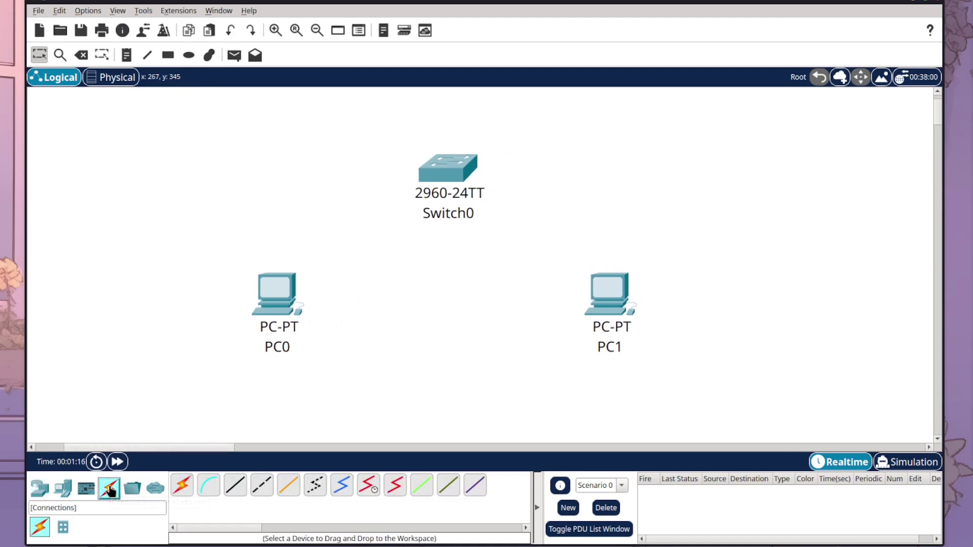
left_click(233, 495)
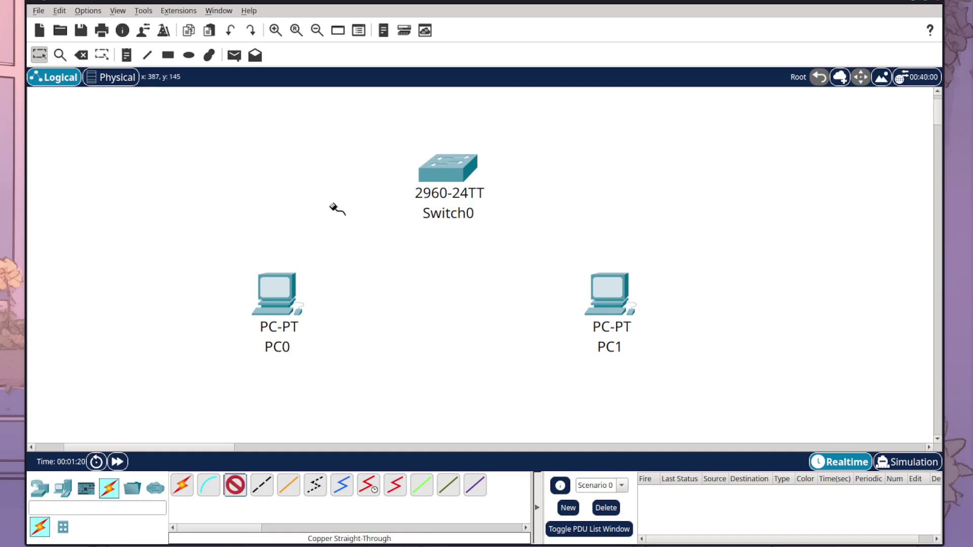
left_click(274, 288)
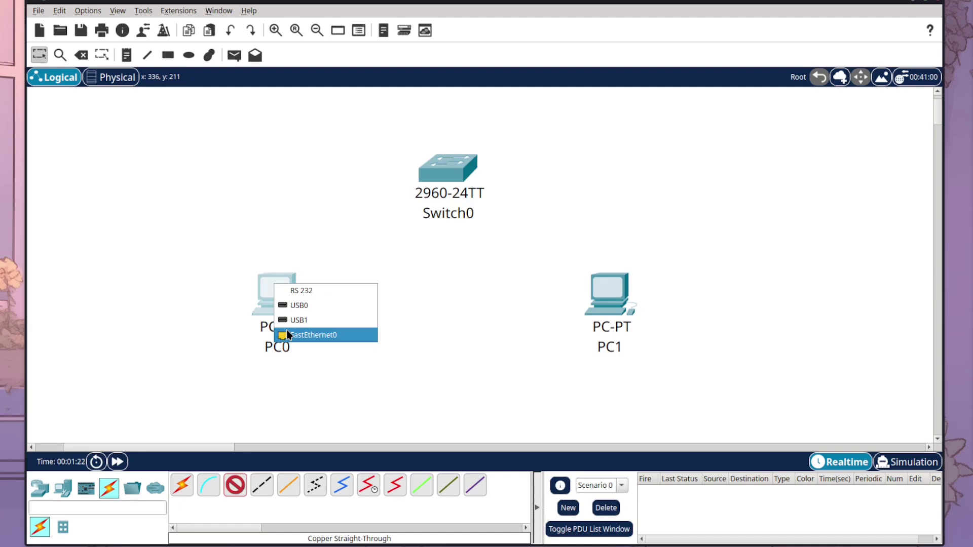
left_click(287, 335)
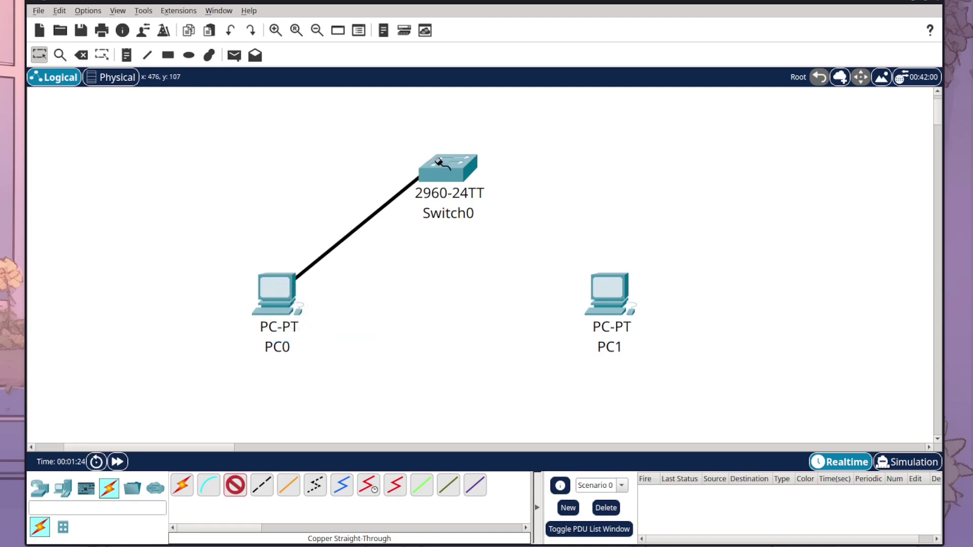
left_click(439, 162)
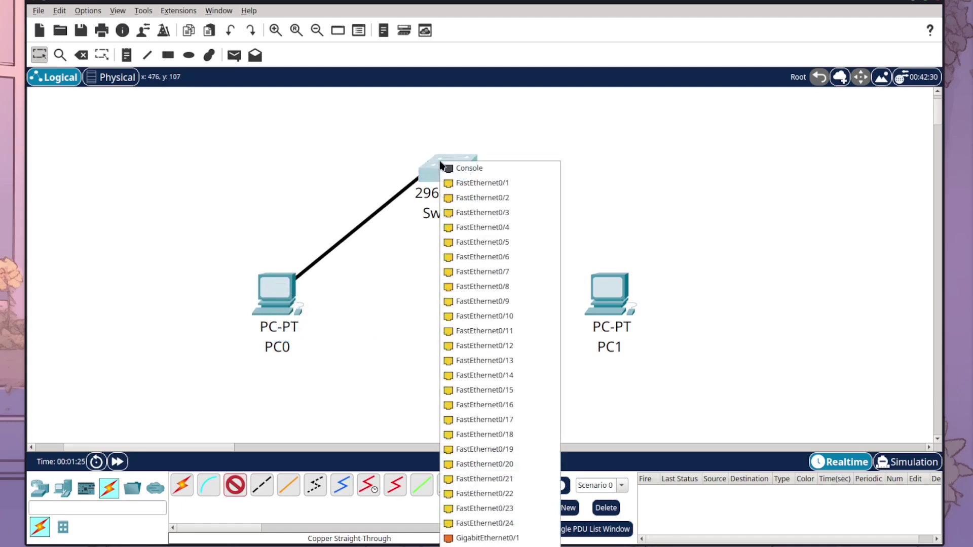
left_click(471, 183)
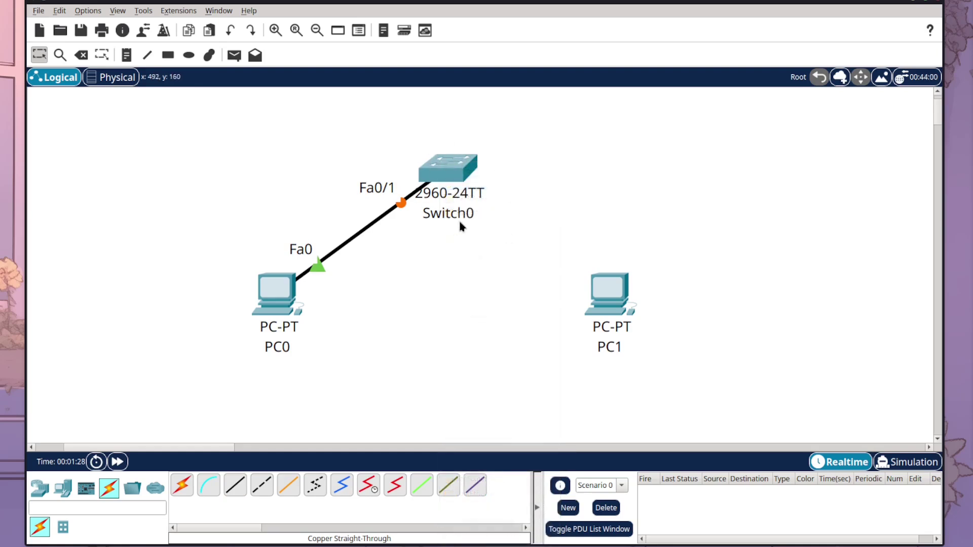
Step: Connect PC1 FastEthernet0 to Switch0 FastEthernet0/2 with another copper straight-through cable
left_click(236, 485)
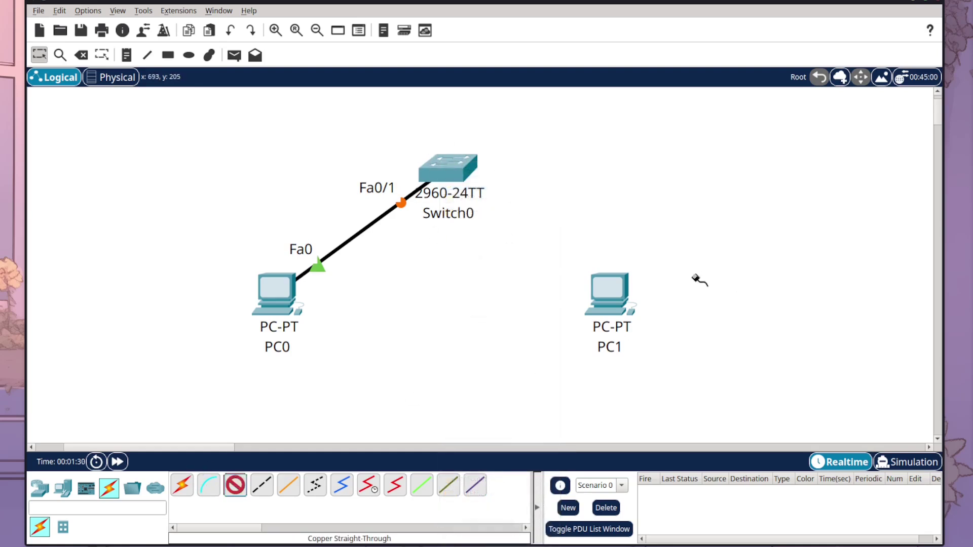
left_click(617, 294)
left_click(654, 343)
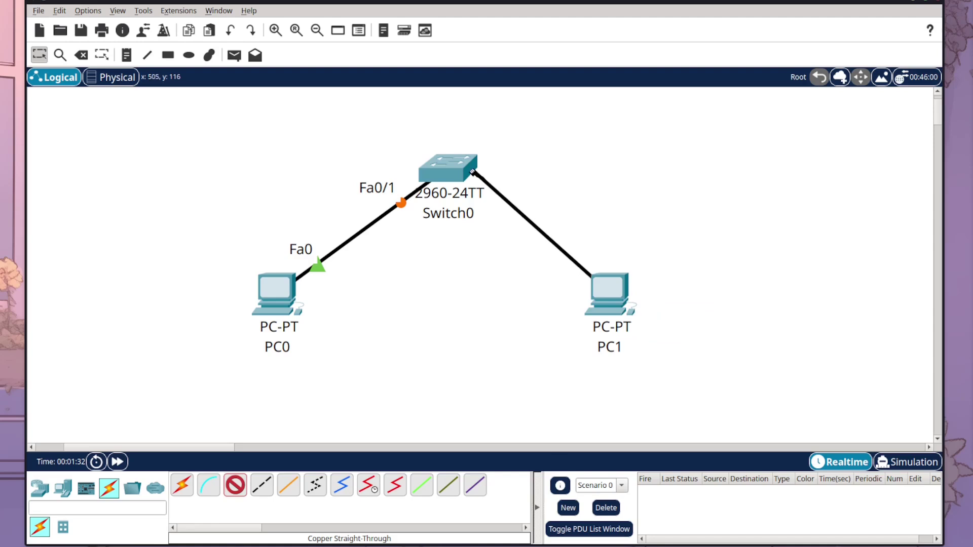
left_click(472, 172)
left_click(482, 189)
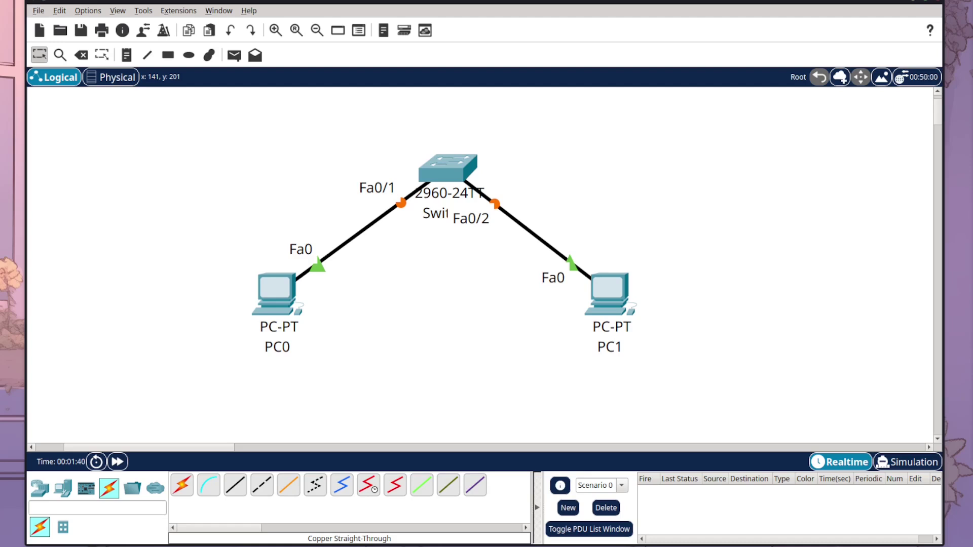
Step: Set PC0's IPv4 address to 192.168.10.1 with subnet mask 255.255.255.0
left_click(275, 288)
left_click_drag(165, 18, 341, 34)
left_click(341, 53)
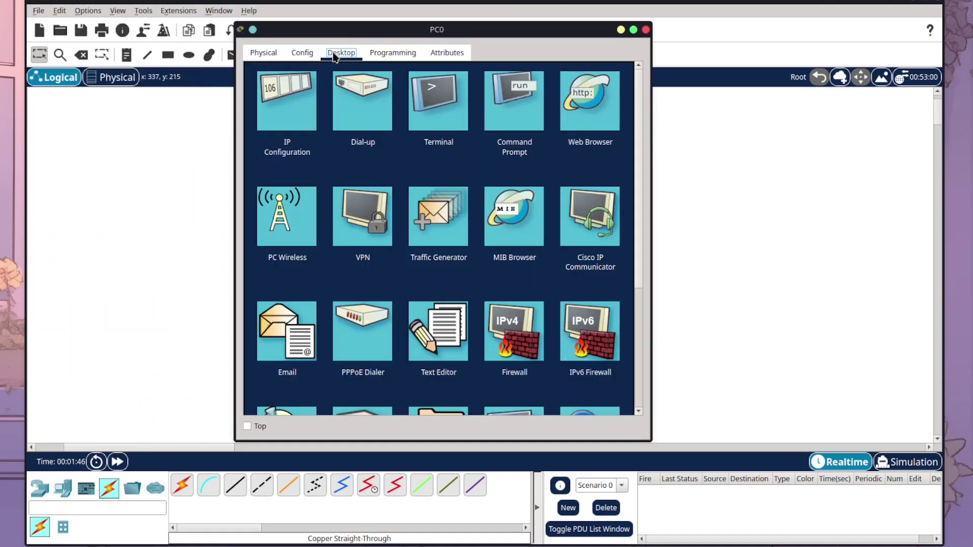
left_click(296, 94)
left_click(387, 143)
type("192.1")
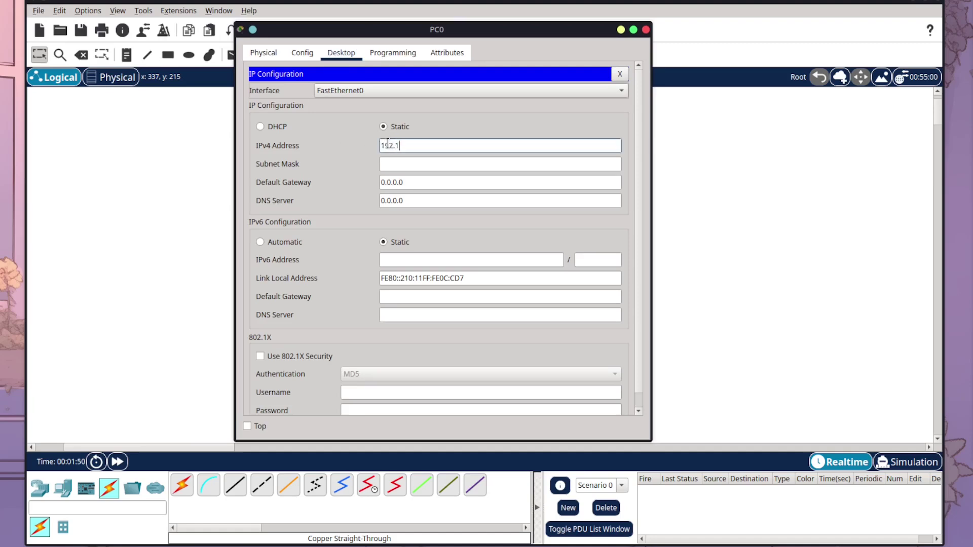
type("68.10.1")
left_click(511, 161)
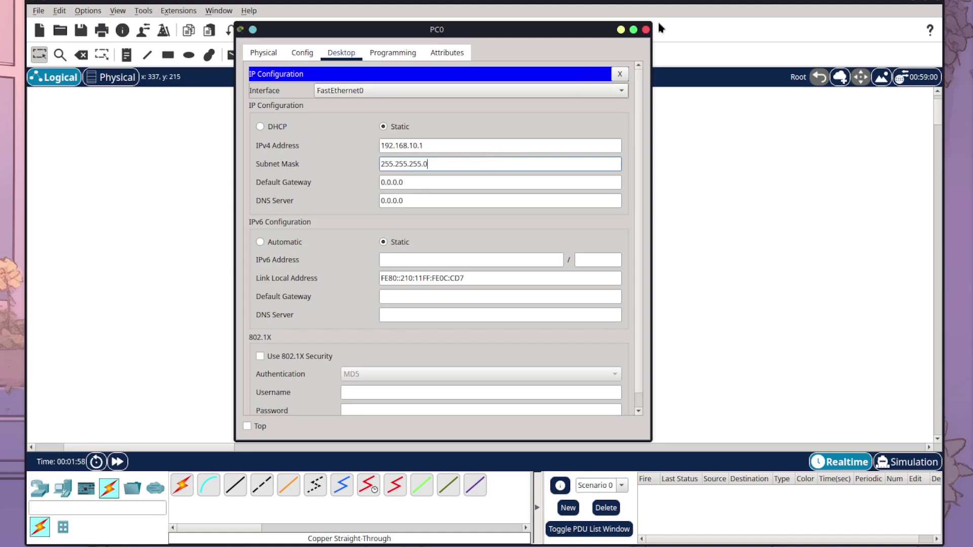
left_click(646, 30)
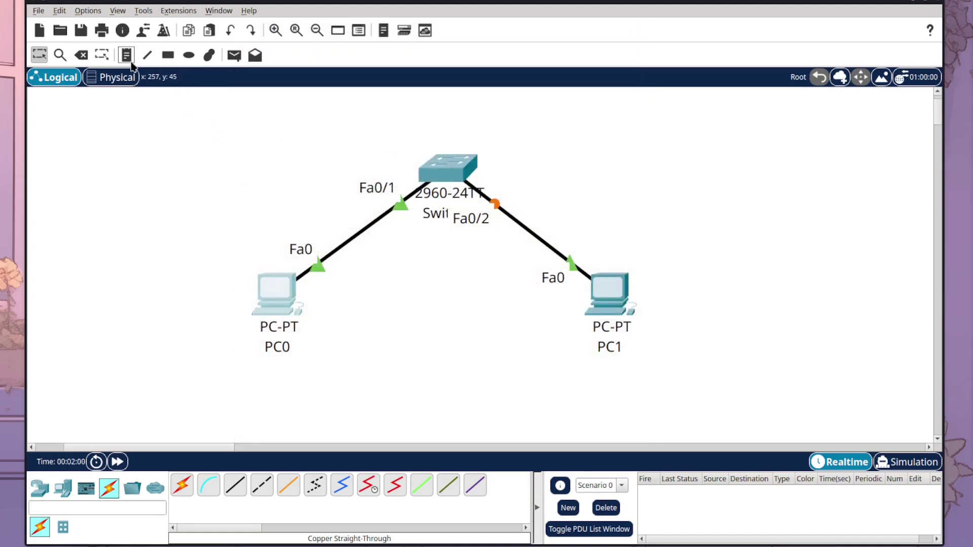
Step: Add a note reading 192.168.10.1 below PC0, then open PC1's settings
left_click(126, 55)
left_click(232, 366)
type("192.168.10.1")
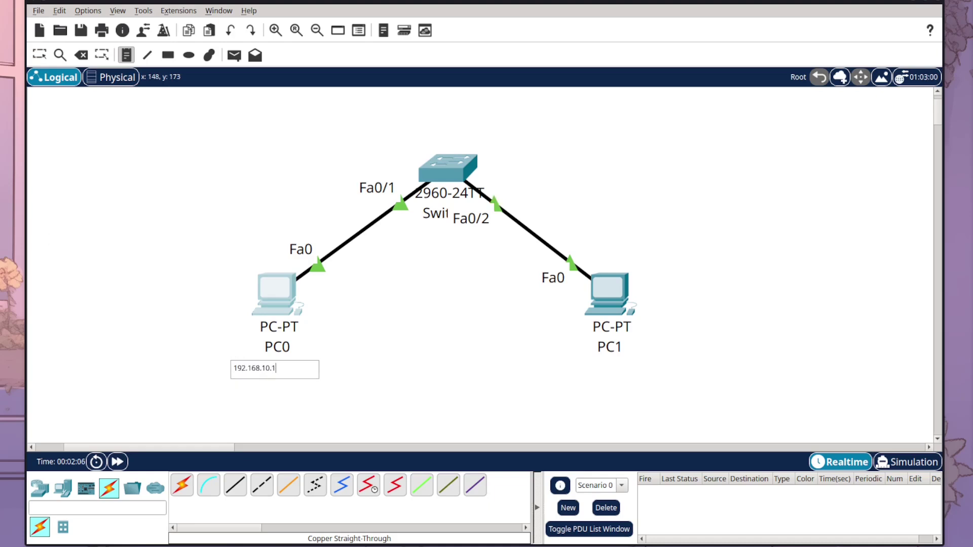
left_click(40, 55)
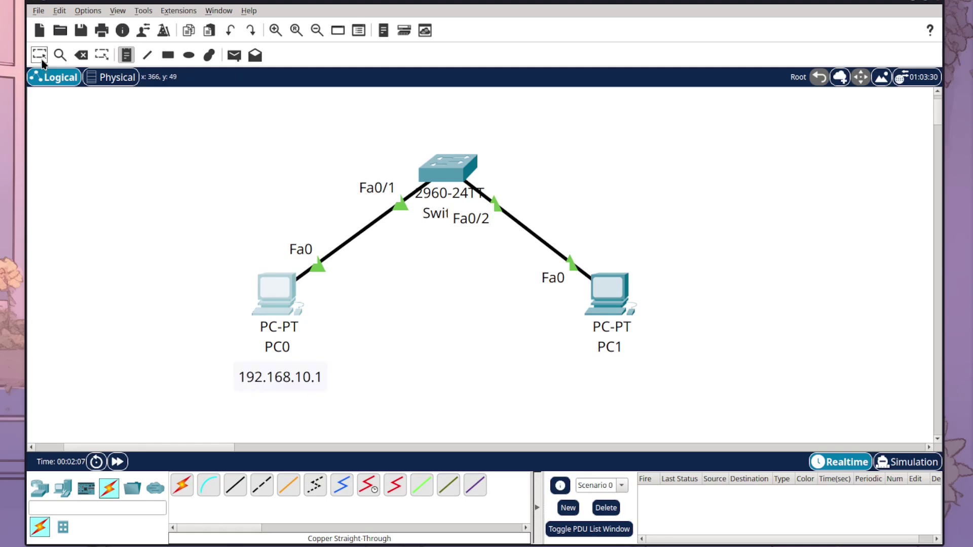
left_click(606, 286)
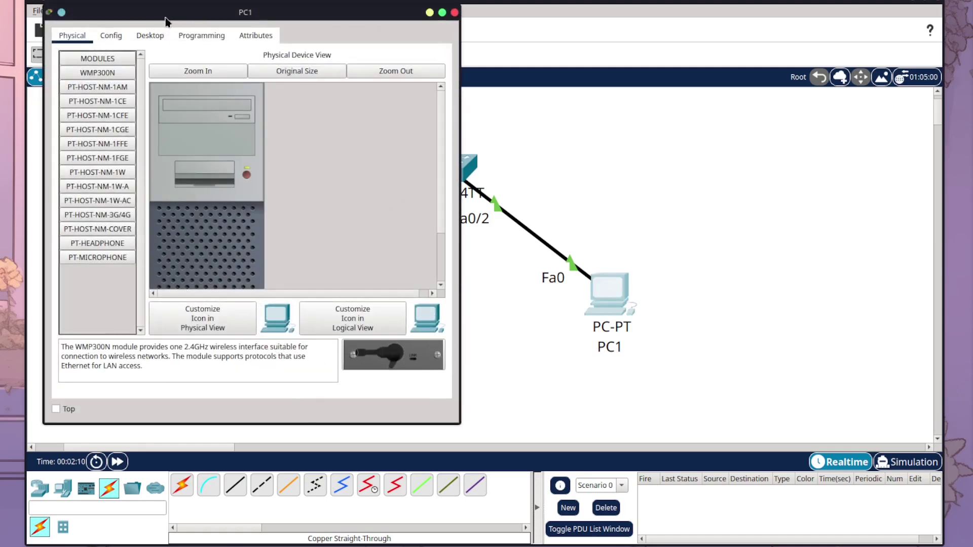
Step: Set PC1's IPv4 address to 192.168.10.2 with the default 255.255.255.0 mask
left_click(150, 35)
left_click(101, 95)
left_click(198, 128)
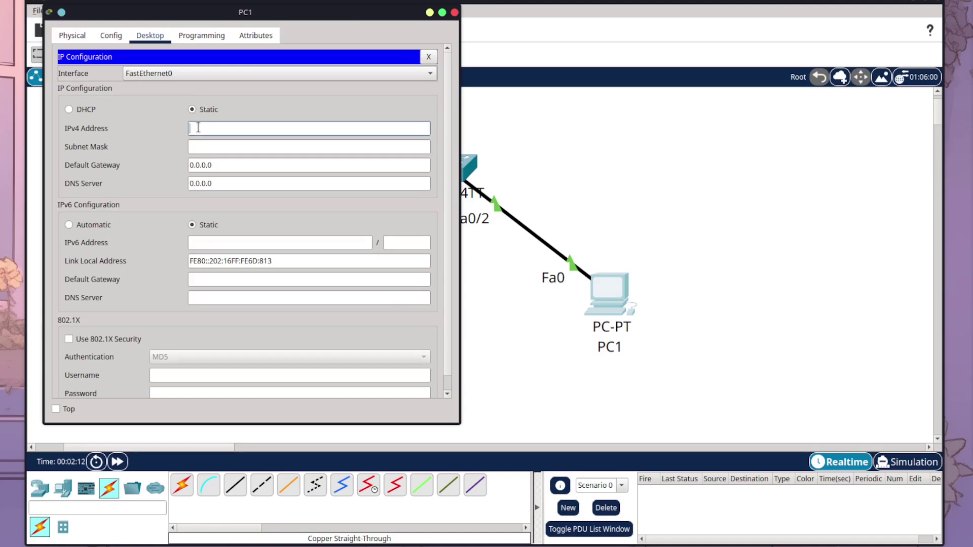
type("192.168.10.2")
key("Tab")
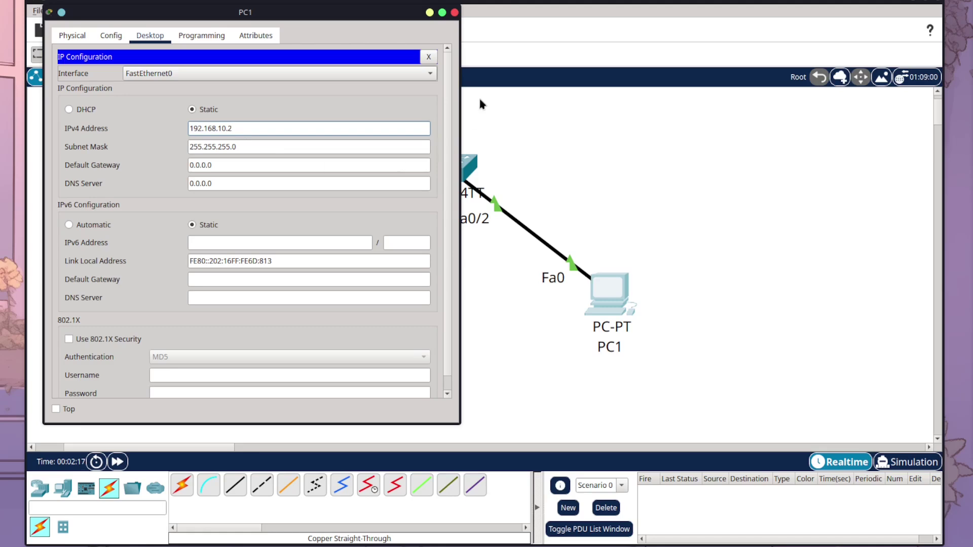
left_click(455, 12)
Step: Add a 192.168.10.2 note below PC1 and align both PC address notes
left_click(586, 368)
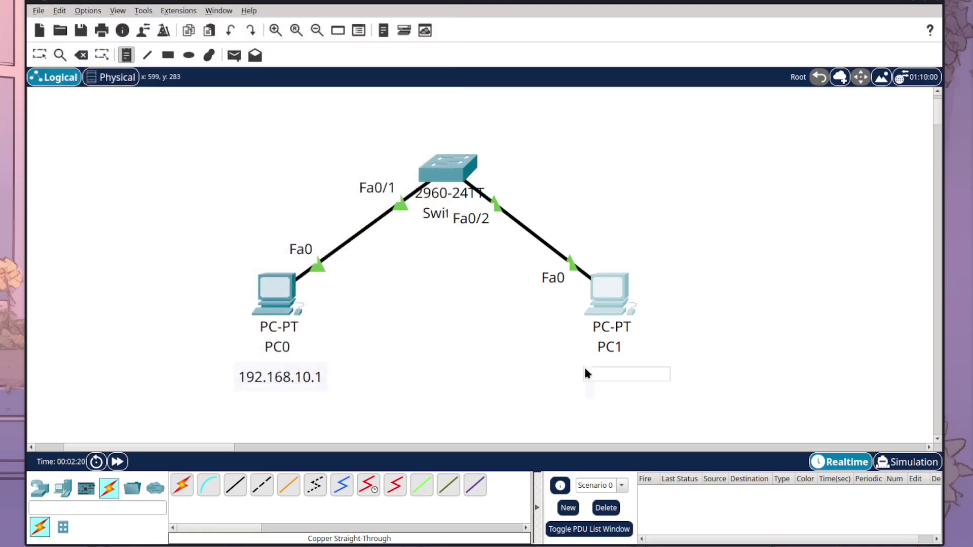
type("192.168.10.2")
left_click(540, 339)
key("Escape")
left_click(600, 384)
left_click_drag(600, 384, 584, 373)
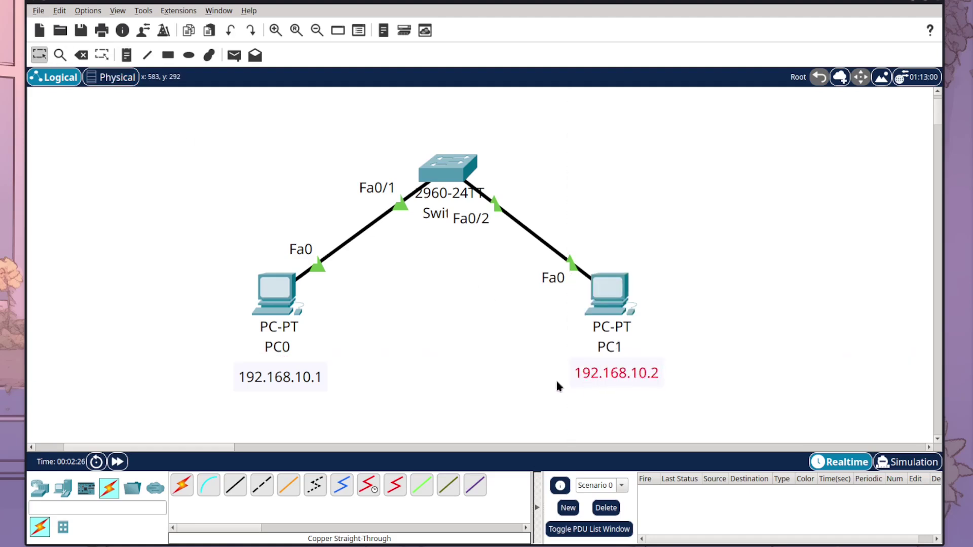
mouse_move(253, 377)
left_mouse_down()
mouse_move(283, 373)
mouse_move(234, 366)
mouse_move(254, 367)
left_mouse_up()
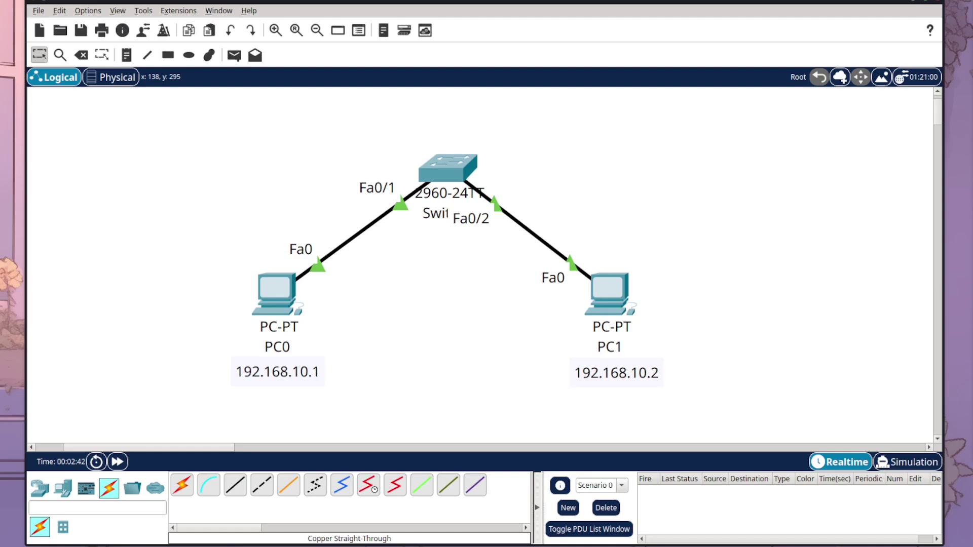
Step: Run ipconfig in PC0's command prompt to confirm its 192.168.10.1 address
left_click(263, 289)
left_click(323, 85)
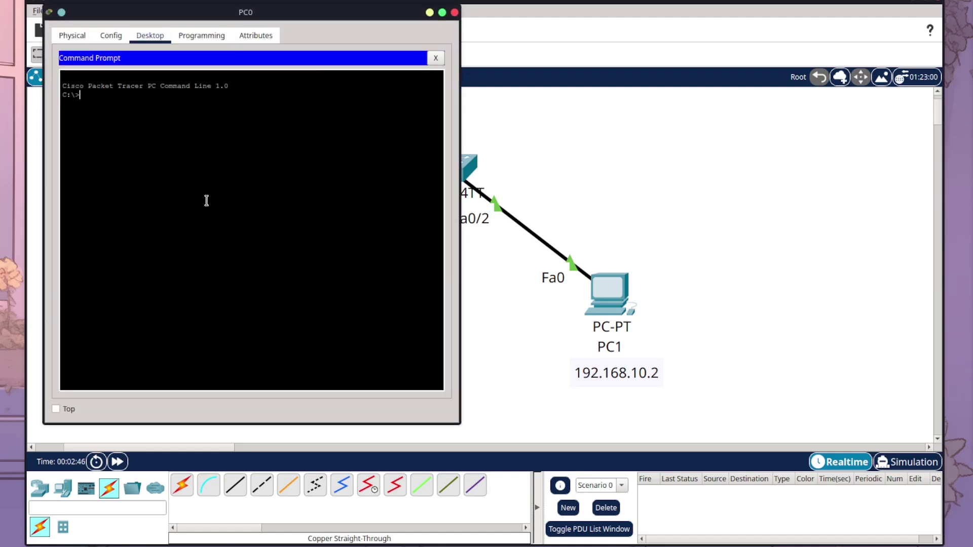
type("ipconfig")
key("Return")
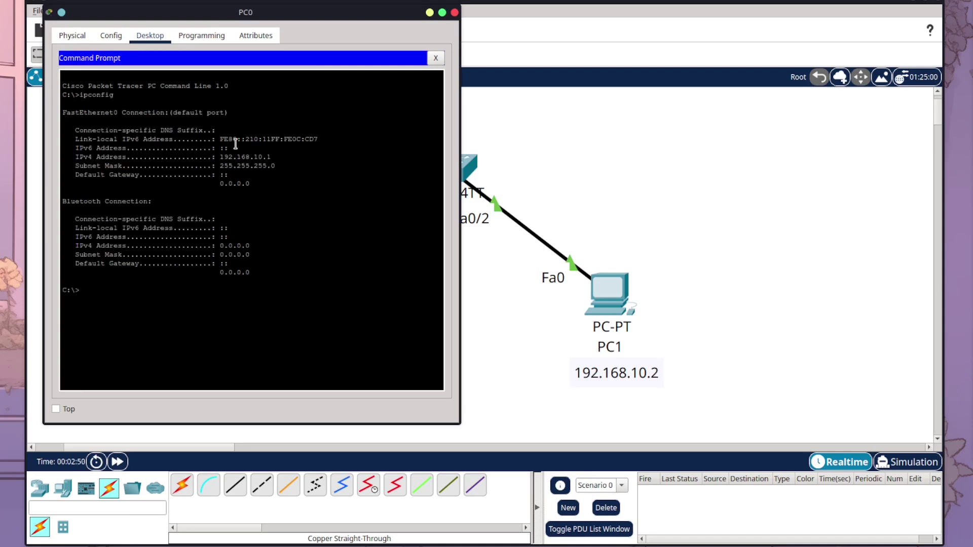
left_click_drag(269, 157, 77, 157)
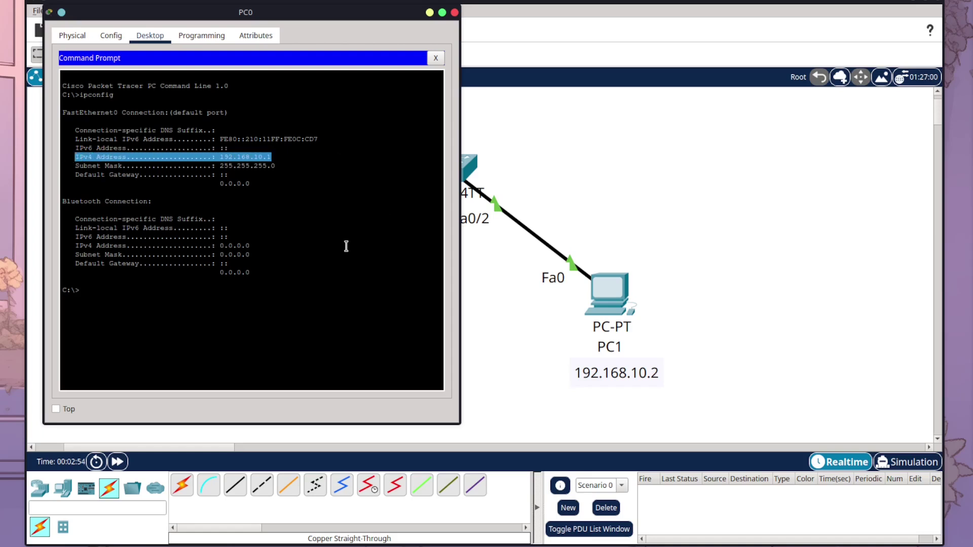
Step: Ping 192.168.10.2 from PC0, receiving four replies with 0% loss
left_click(283, 304)
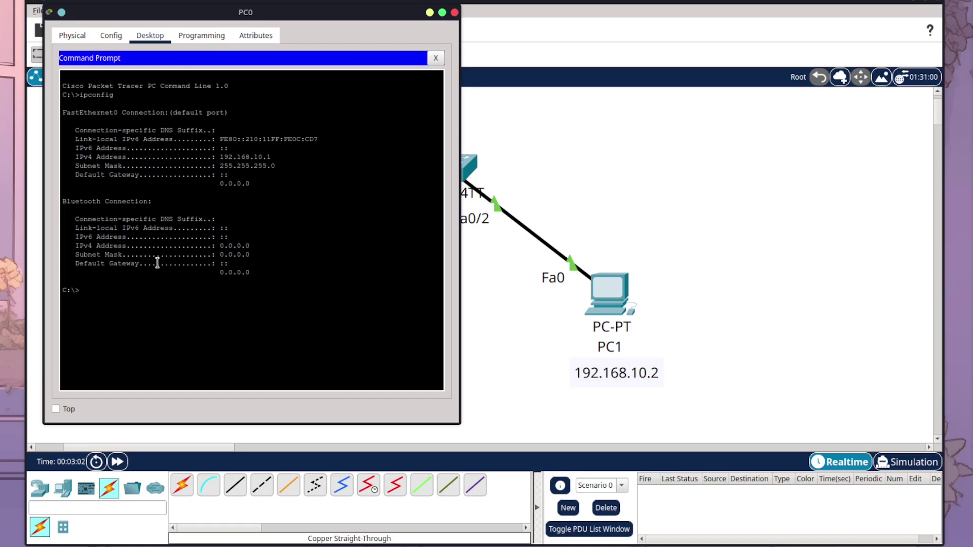
type("ping 192.168.10.2")
key("Return")
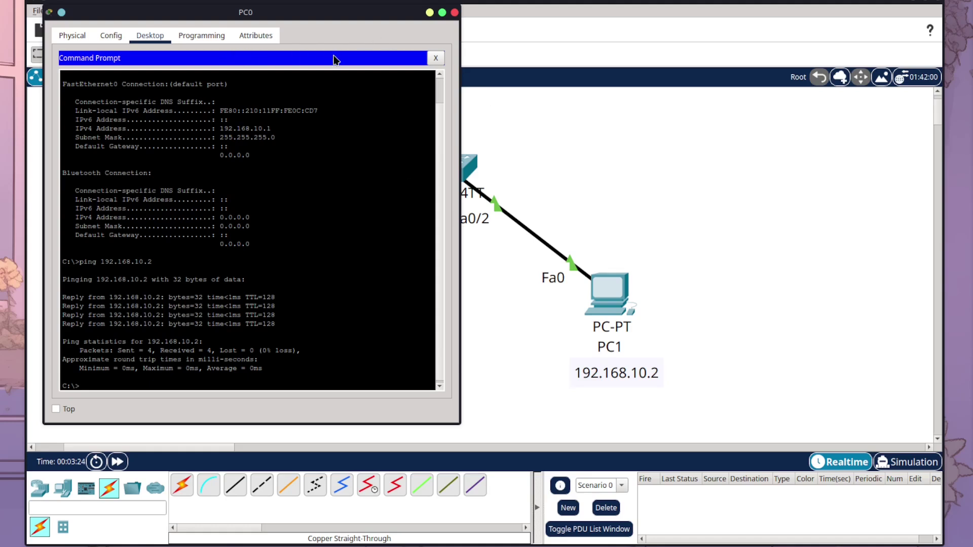
Step: Give PC0 IPv6 address 2001:db8:acad::1 with prefix length 64, then copy the 2001:db8:acad:: prefix
left_click(435, 58)
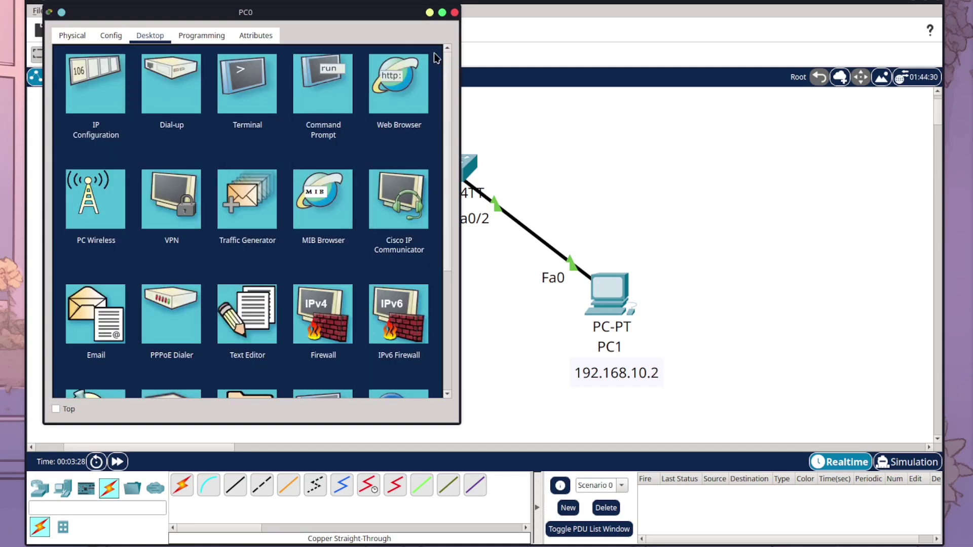
left_click(105, 108)
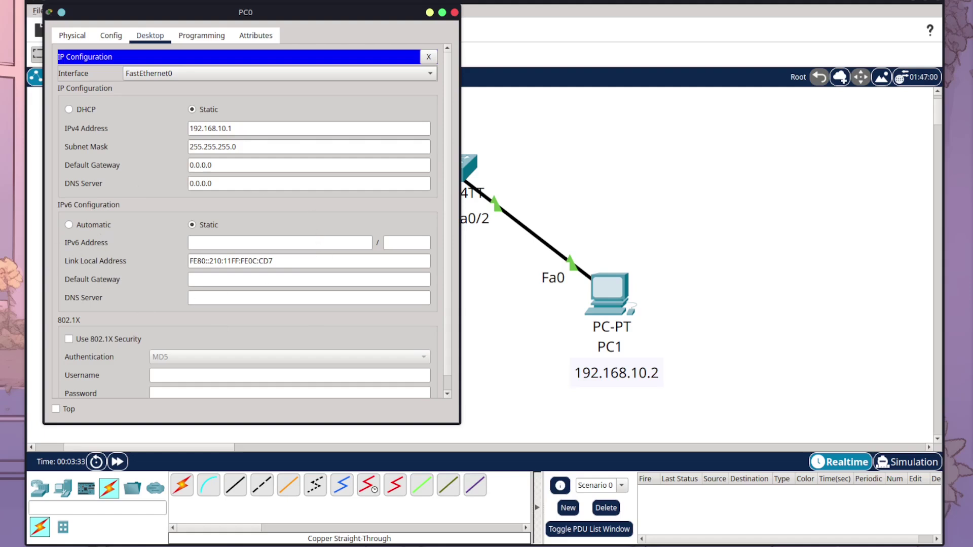
left_click(217, 243)
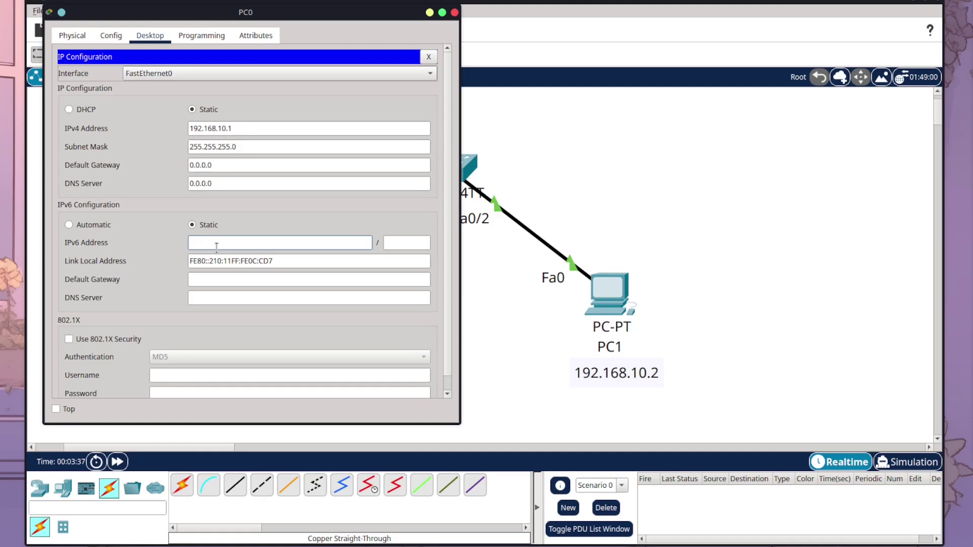
type("2001:db8:acad::1")
left_click(407, 238)
type("64")
left_click(212, 258)
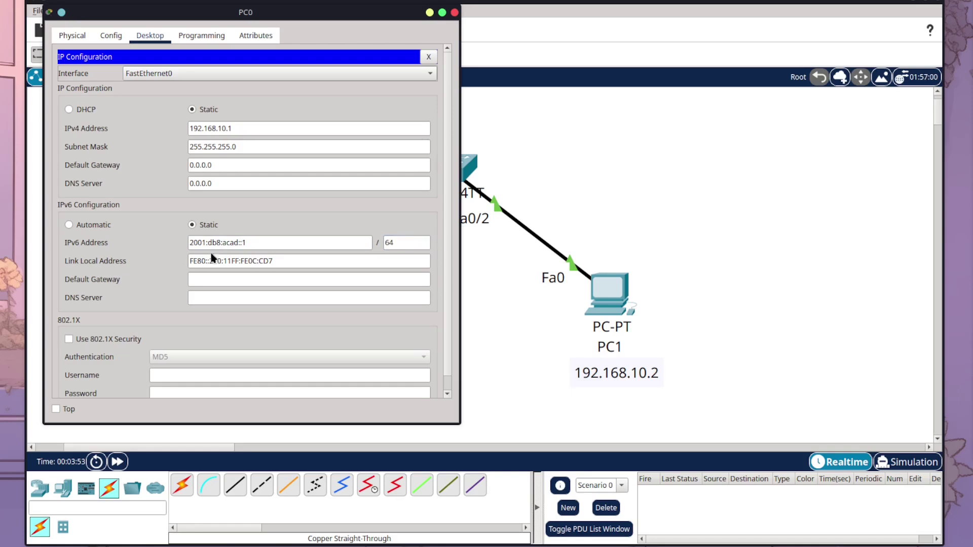
left_click(241, 243)
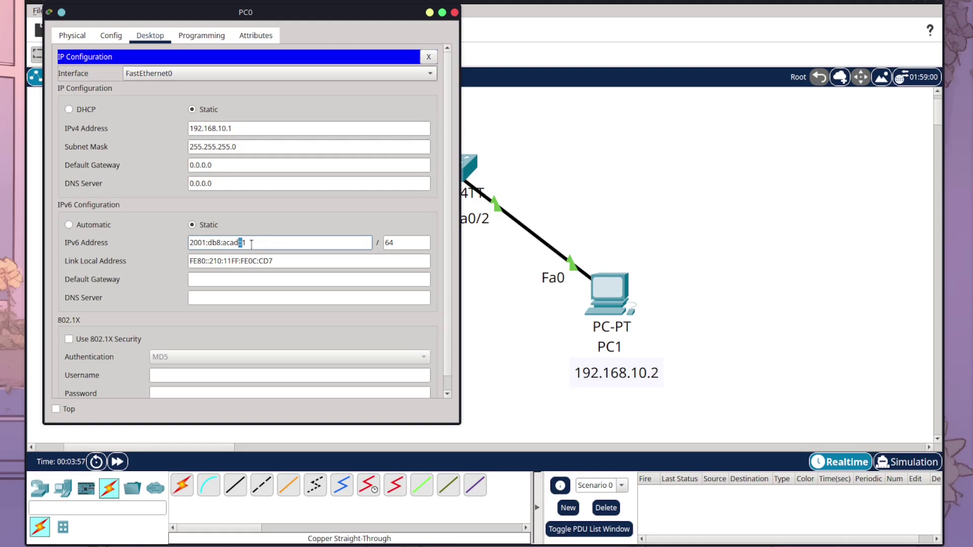
left_click(252, 245)
left_click_drag(243, 244, 187, 242)
key("ctrl+c")
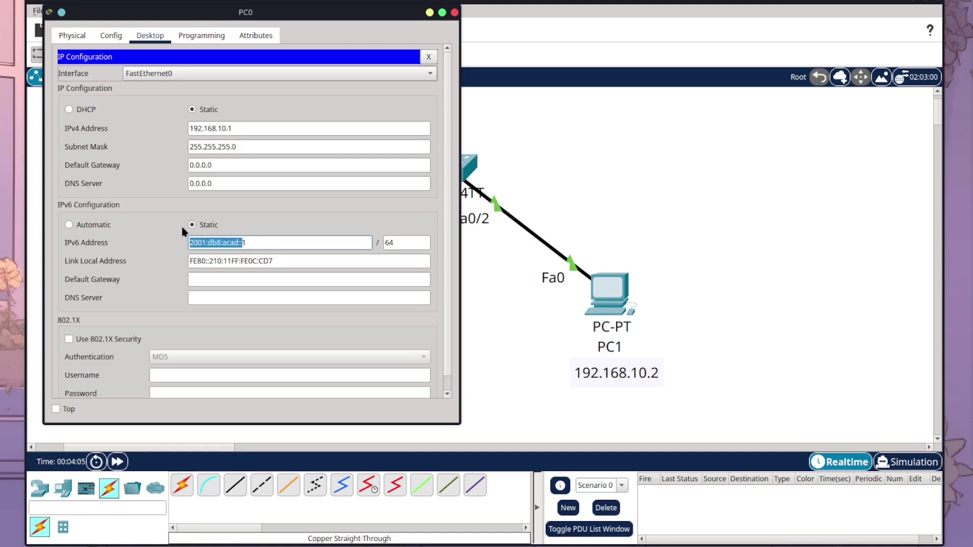
Step: Give PC1 IPv6 address 2001:db8:acad::2 with prefix length 64 using the pasted prefix
left_click(455, 13)
left_click(607, 290)
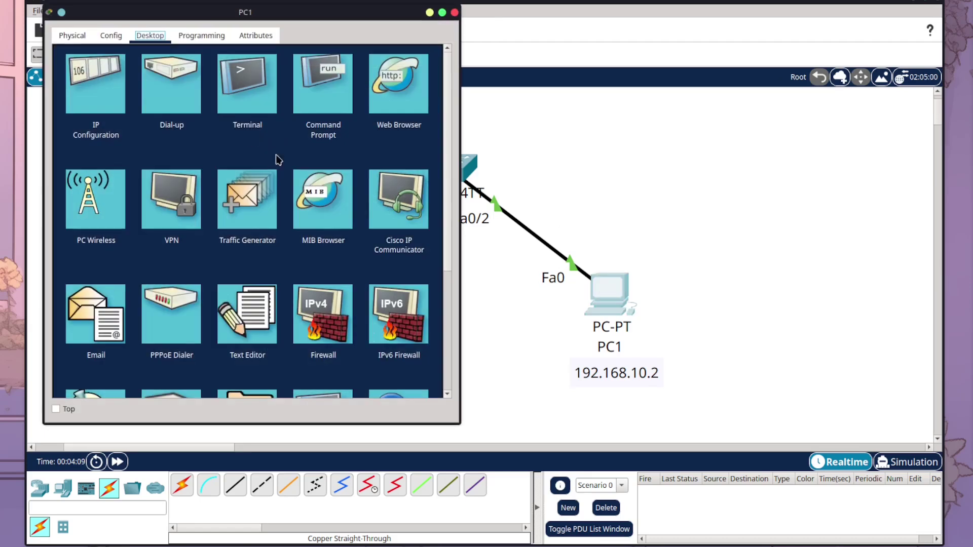
left_click(101, 86)
left_click(211, 244)
key("ctrl+v")
type("2")
left_click(401, 242)
type("64")
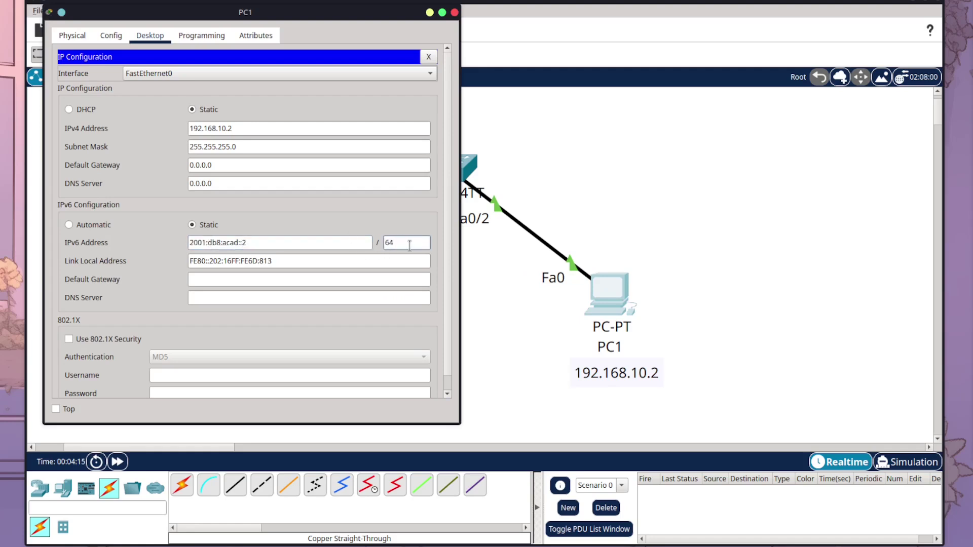
left_click(347, 242)
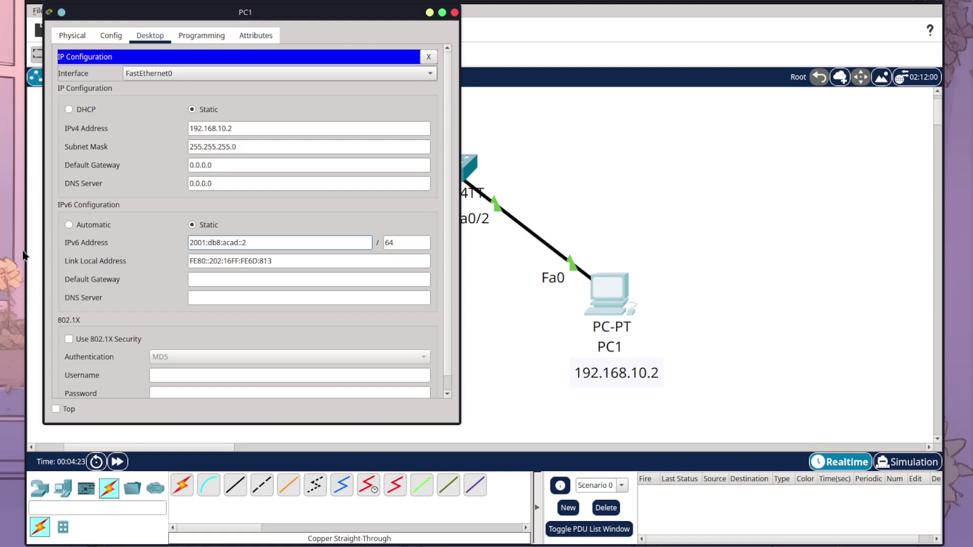
left_click(454, 11)
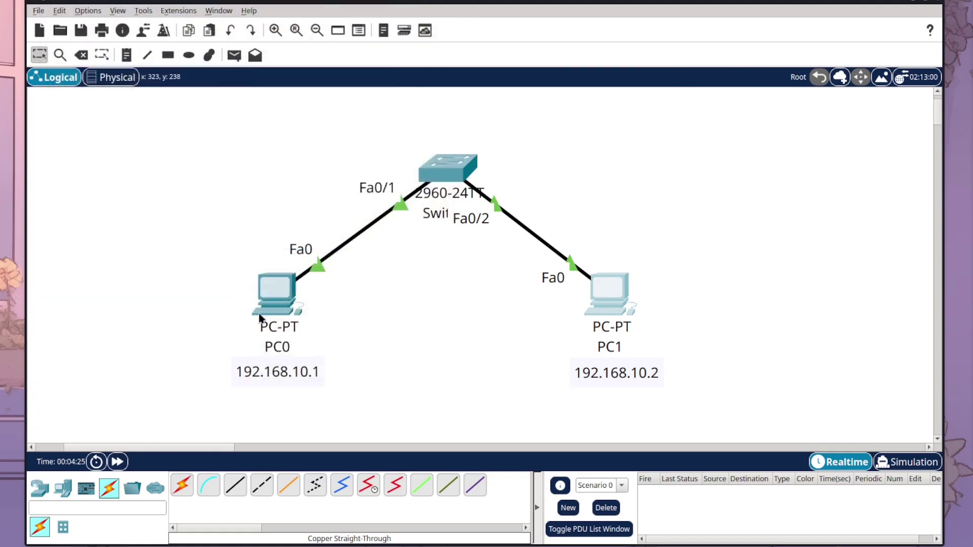
Step: Ping 2001:db8:acad::1 from PC1's command prompt, getting 4 of 4 replies
left_click(600, 300)
left_click(323, 84)
type("ping ")
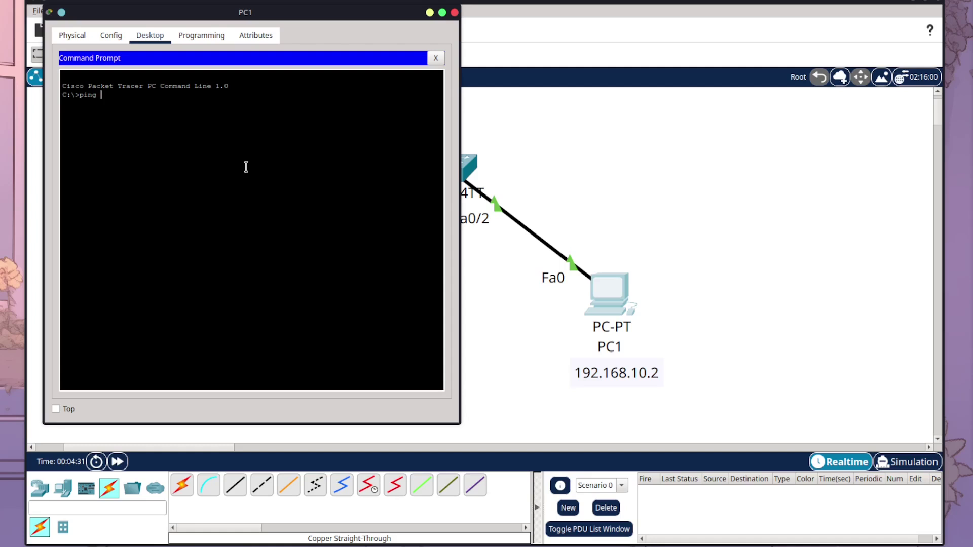
type("2001:db8:acad::1")
key("Return")
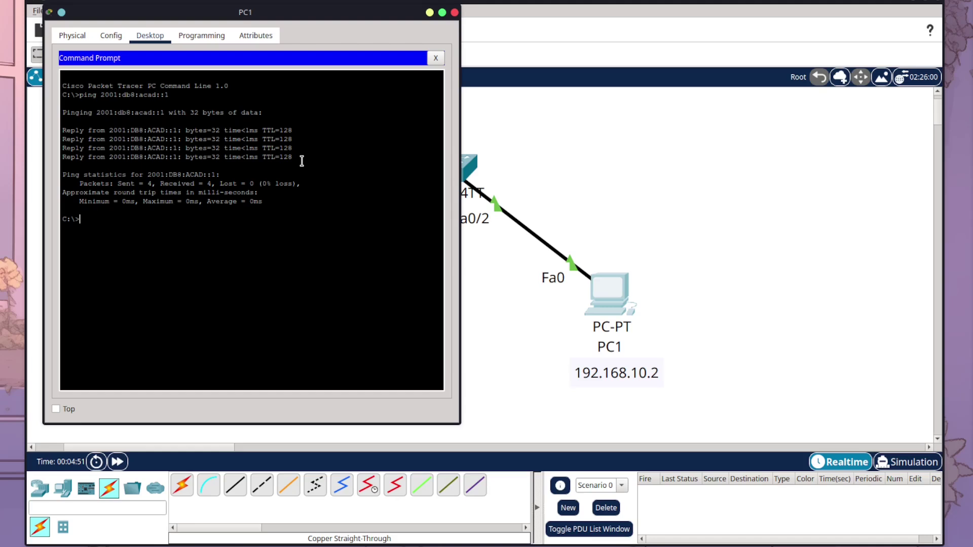
left_click(454, 13)
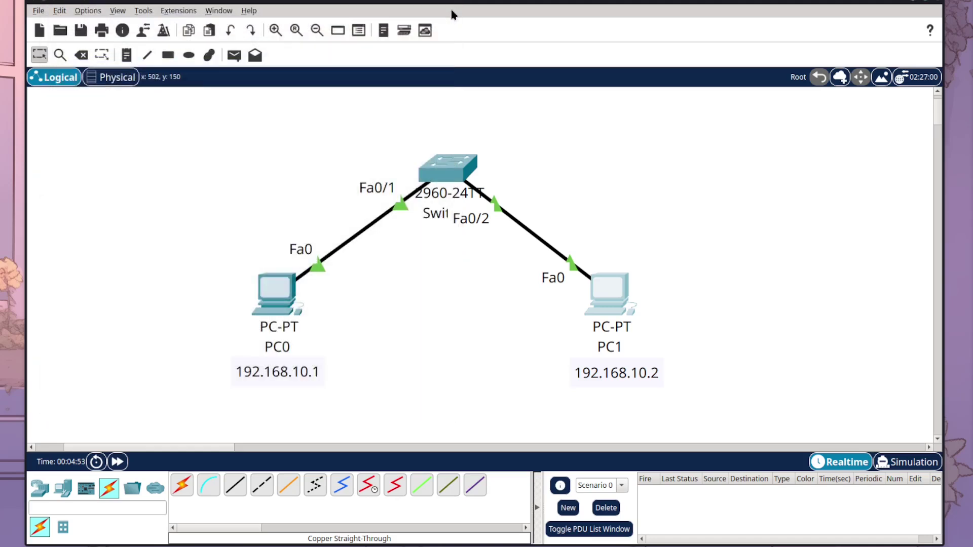